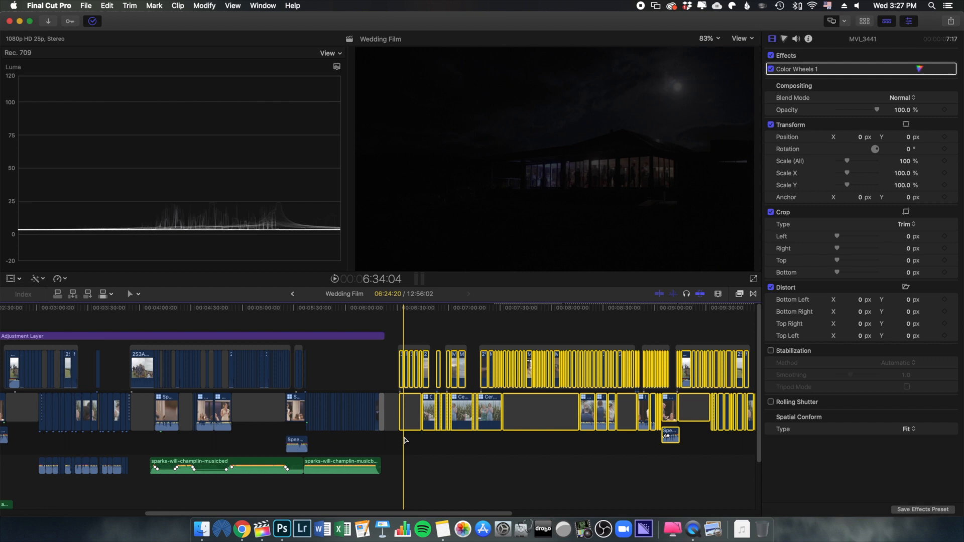
Combine the selected duplicate clips into a compound clip named Wedding Film Clip in the Footage event
{"action": "right_click", "coordinate": [408, 415]}
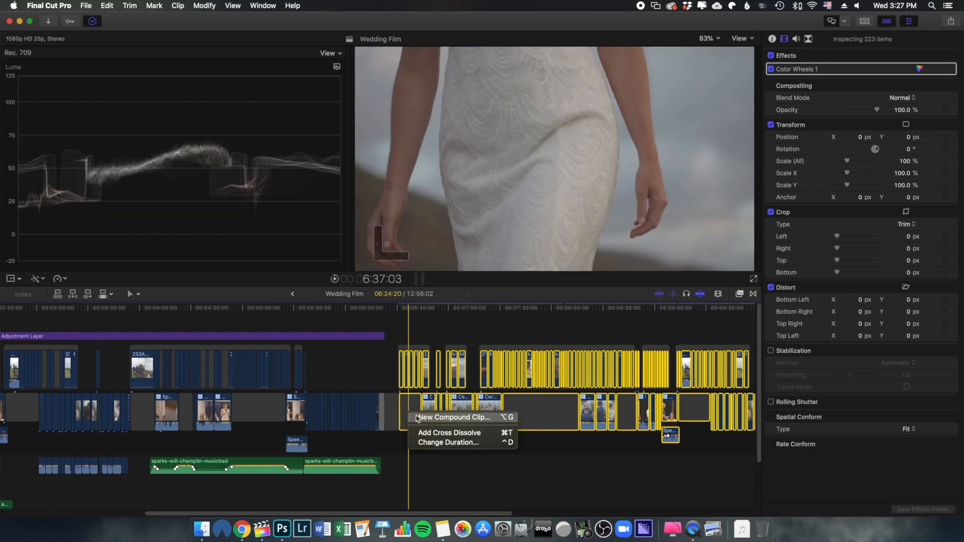
{"action": "left_click", "coordinate": [437, 417]}
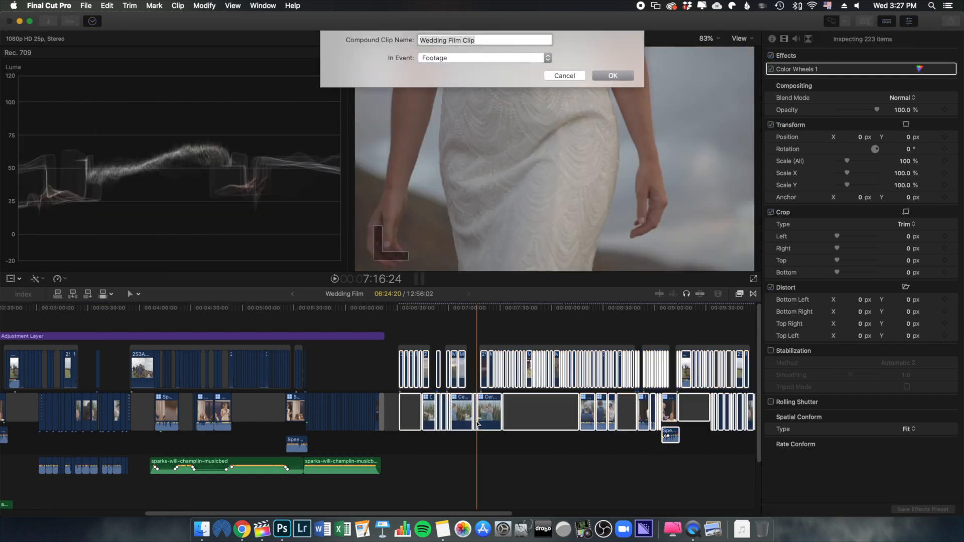
{"action": "left_click", "coordinate": [614, 76]}
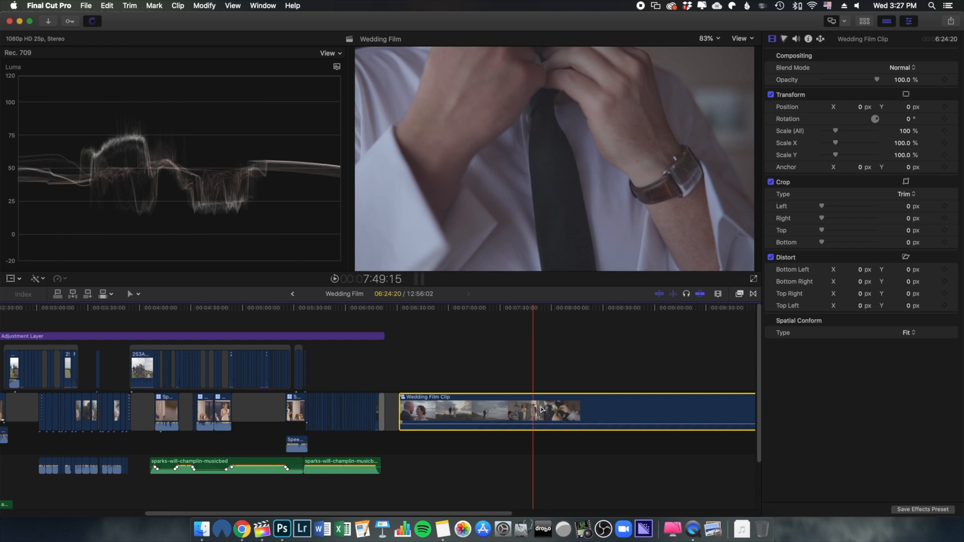
Mute the compound clip by lowering its audio volume to -∞ dB
{"action": "scroll", "coordinate": [408, 383], "scroll_direction": "right", "scroll_amount": 5}
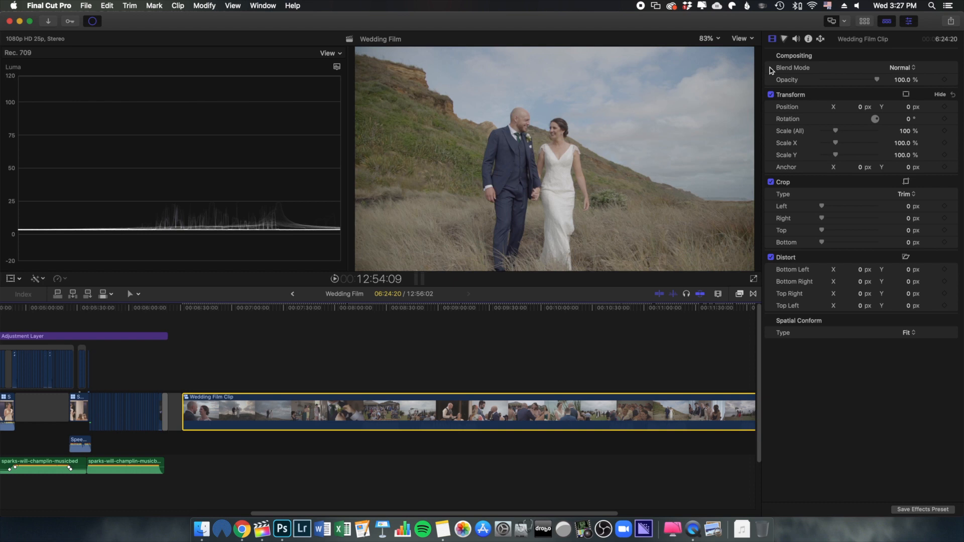
{"action": "left_click", "coordinate": [796, 39]}
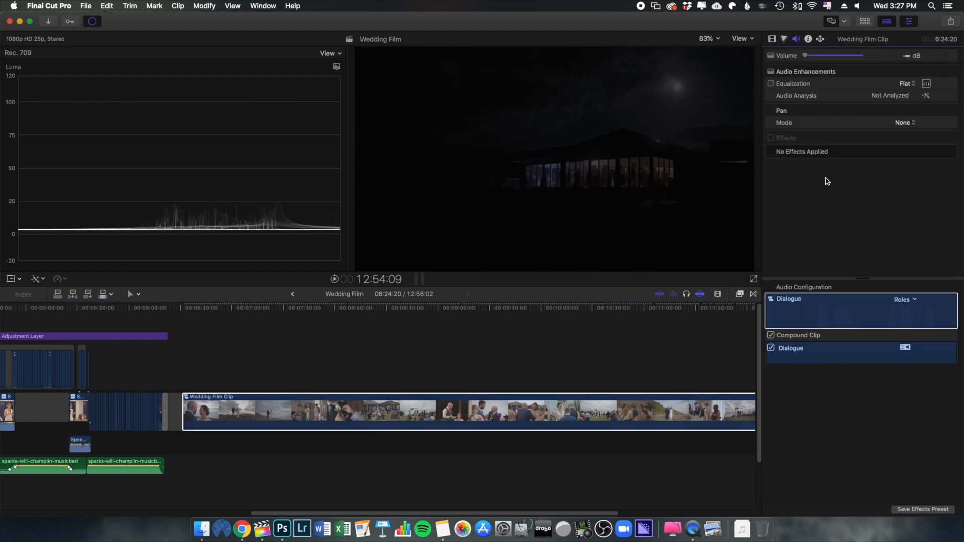
{"action": "left_click", "coordinate": [806, 56]}
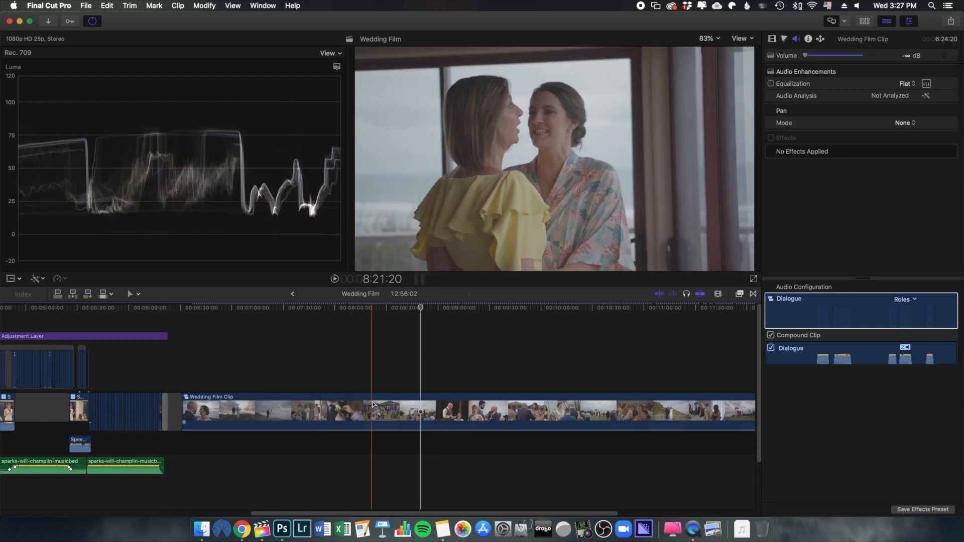
Move the Wedding Film Clip compound clip above the Adjustment Layer and align it with the original edit from the timeline's start
{"action": "scroll", "coordinate": [501, 402], "scroll_direction": "left", "scroll_amount": 5}
{"action": "scroll", "coordinate": [500, 402], "scroll_direction": "left", "scroll_amount": 4}
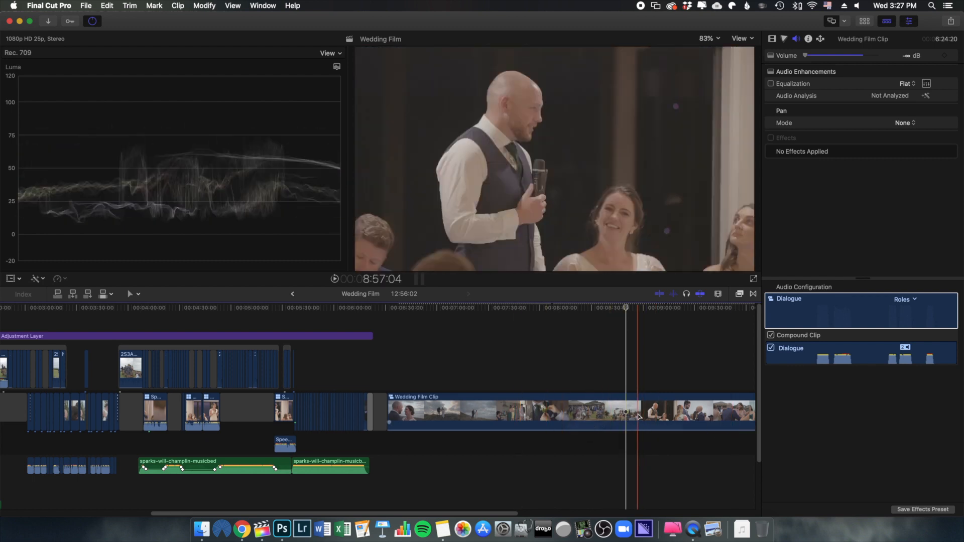
{"action": "left_click_drag", "start_coordinate": [637, 417], "coordinate": [151, 326]}
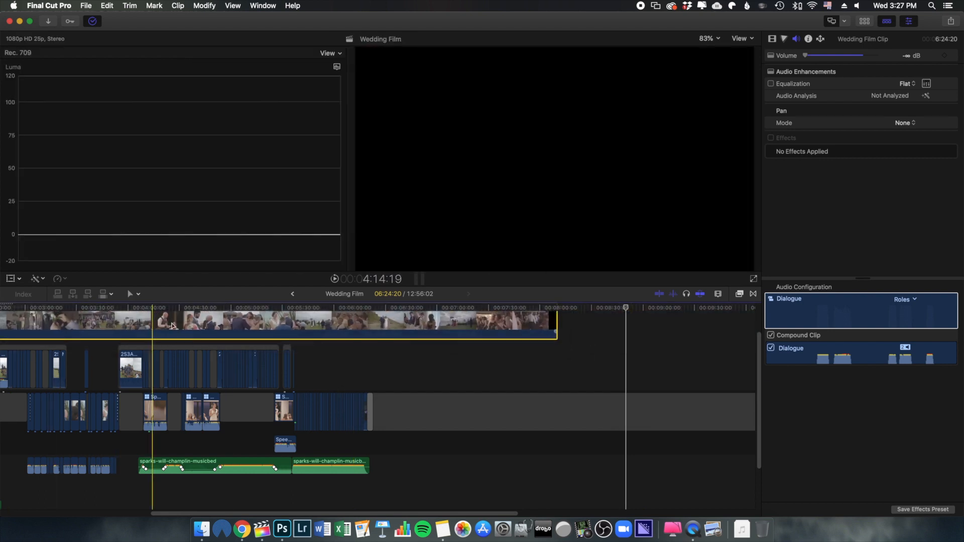
{"action": "scroll", "coordinate": [222, 345], "scroll_direction": "left", "scroll_amount": 5}
{"action": "scroll", "coordinate": [306, 371], "scroll_direction": "up", "scroll_amount": 2}
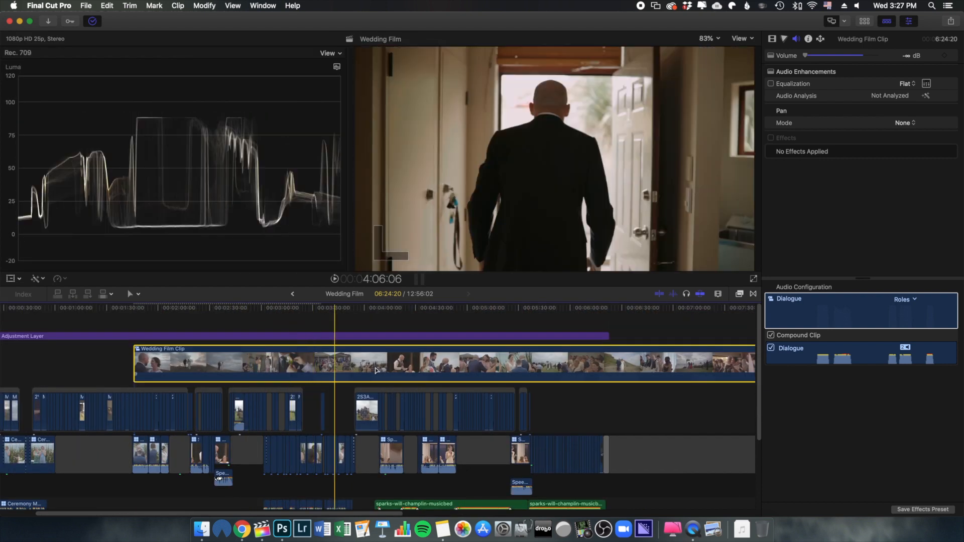
{"action": "left_click_drag", "start_coordinate": [251, 364], "coordinate": [179, 316]}
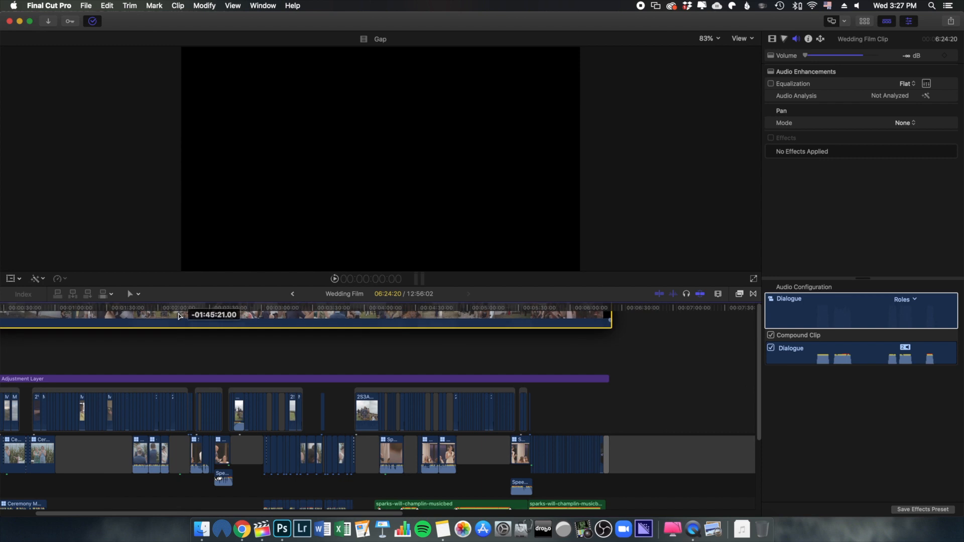
{"action": "left_click_drag", "start_coordinate": [303, 339], "coordinate": [304, 346]}
Delete the leftover gap after the end of the original edit in the primary storyline
{"action": "left_click", "coordinate": [642, 456]}
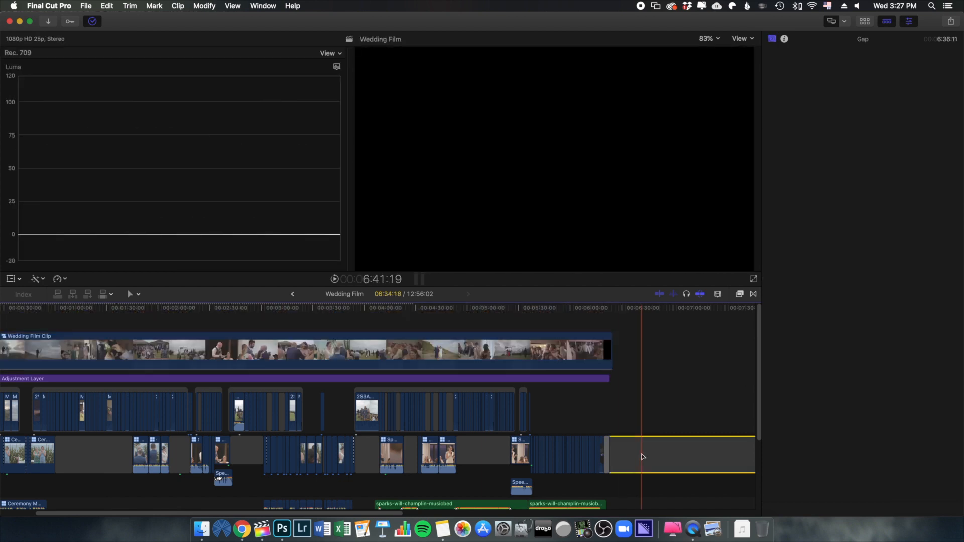
{"action": "key", "text": "Delete"}
{"action": "scroll", "coordinate": [591, 430], "scroll_direction": "left", "scroll_amount": 3}
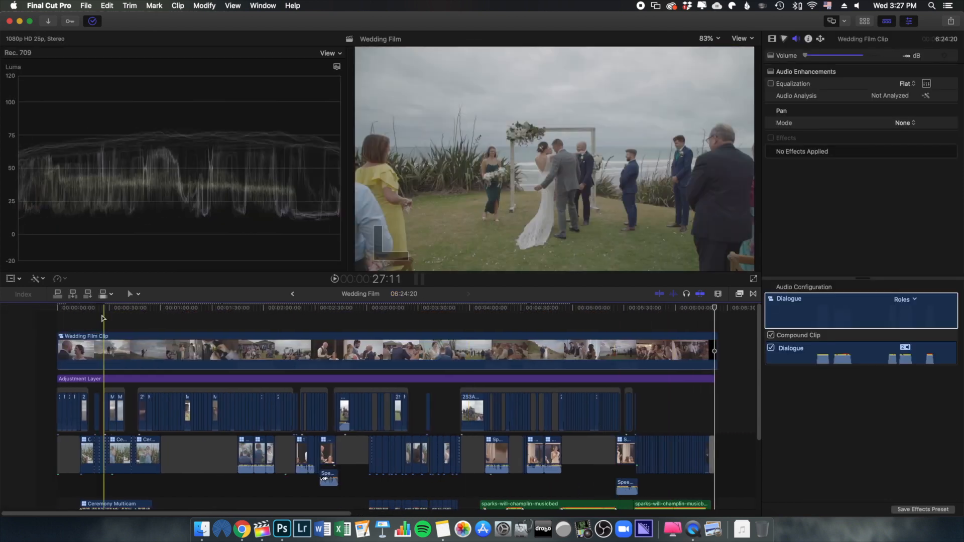
{"action": "left_click", "coordinate": [23, 328]}
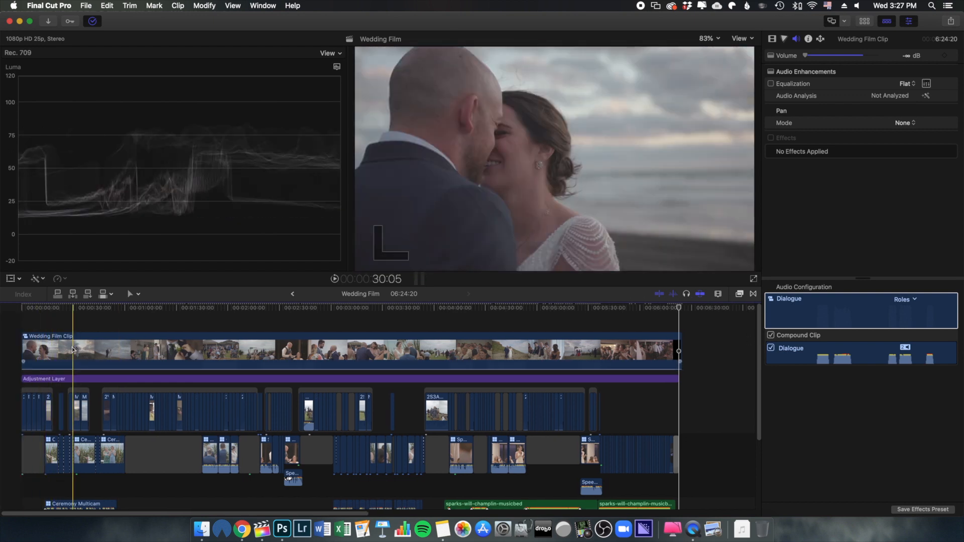
Toggle the Wedding Film Clip off and on to compare the ungraded copy with the graded footage below, leaving it enabled
{"action": "left_click", "coordinate": [111, 348]}
{"action": "key", "text": "v"}
{"action": "key", "text": "v"}
{"action": "key", "text": "v"}
{"action": "key", "text": "v"}
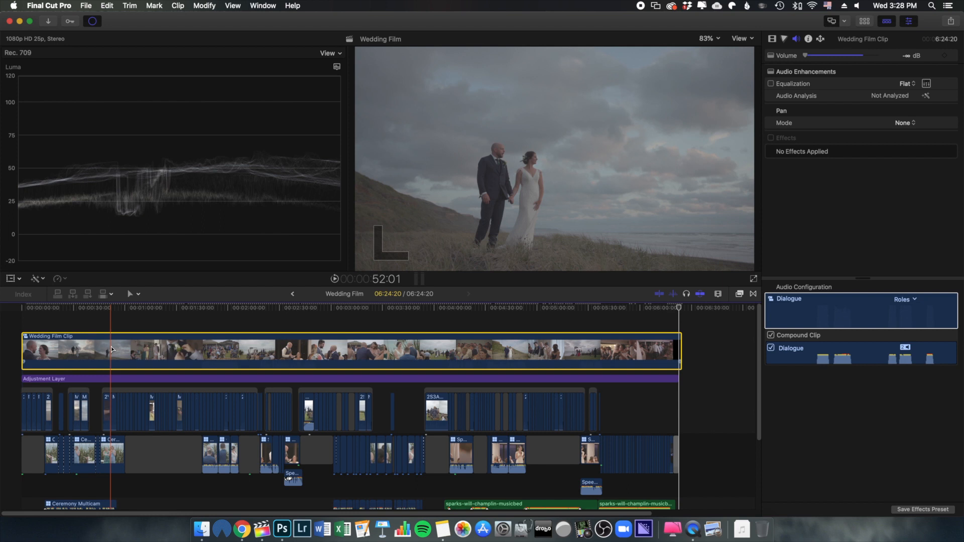
{"action": "key", "text": "v"}
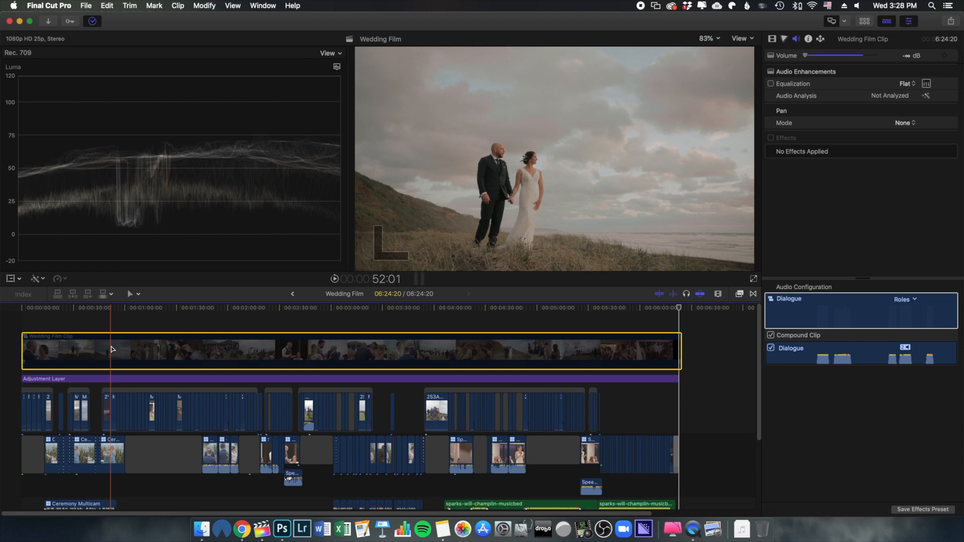
{"action": "key", "text": "v"}
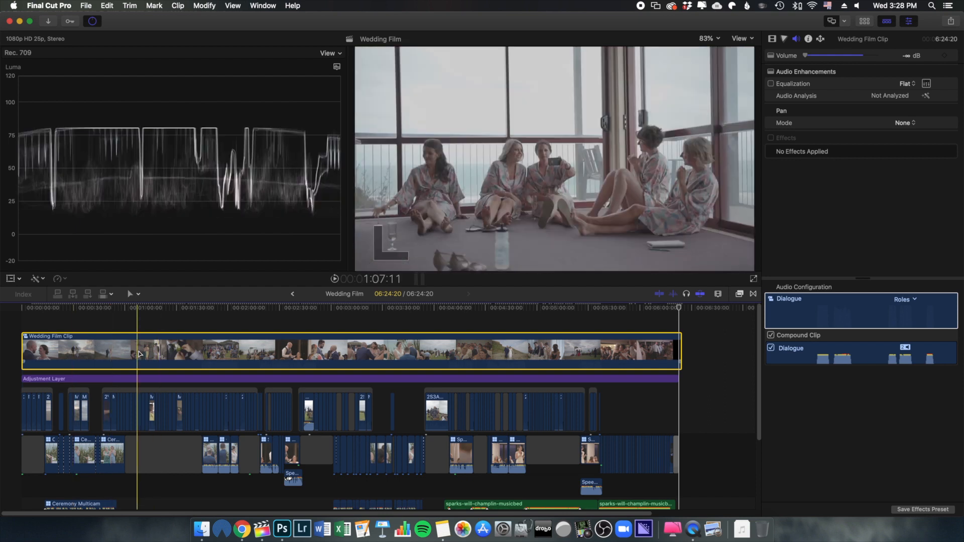
Search all video and audio effects for "luma" and apply the Luma Keyer to the Wedding Film Clip
{"action": "left_click", "coordinate": [740, 295]}
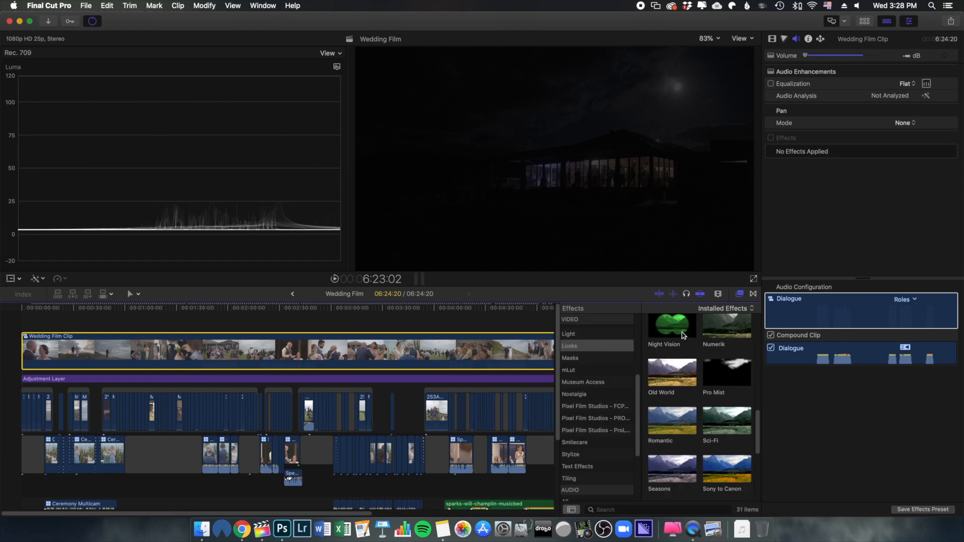
{"action": "scroll", "coordinate": [592, 350], "scroll_direction": "up", "scroll_amount": 5}
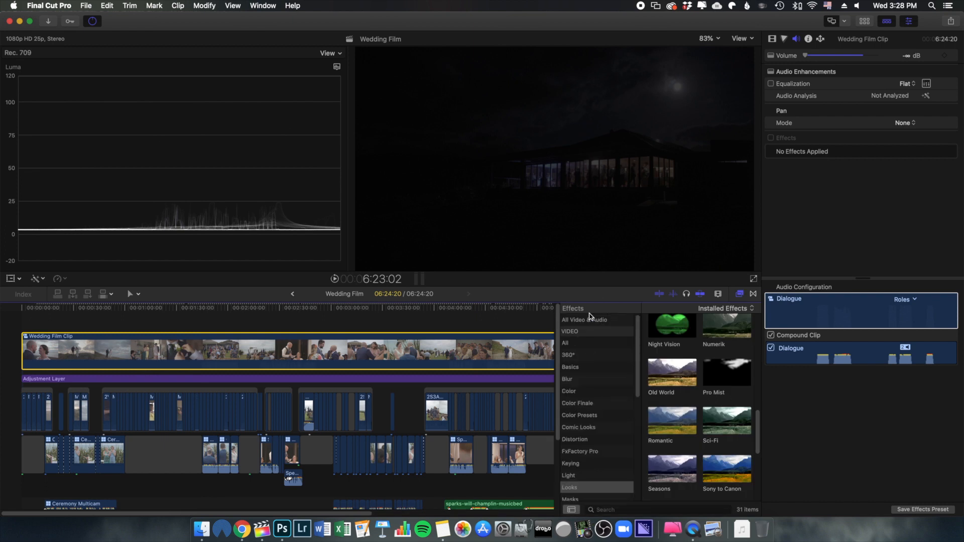
{"action": "scroll", "coordinate": [588, 341], "scroll_direction": "up", "scroll_amount": 2}
{"action": "left_click", "coordinate": [585, 321]}
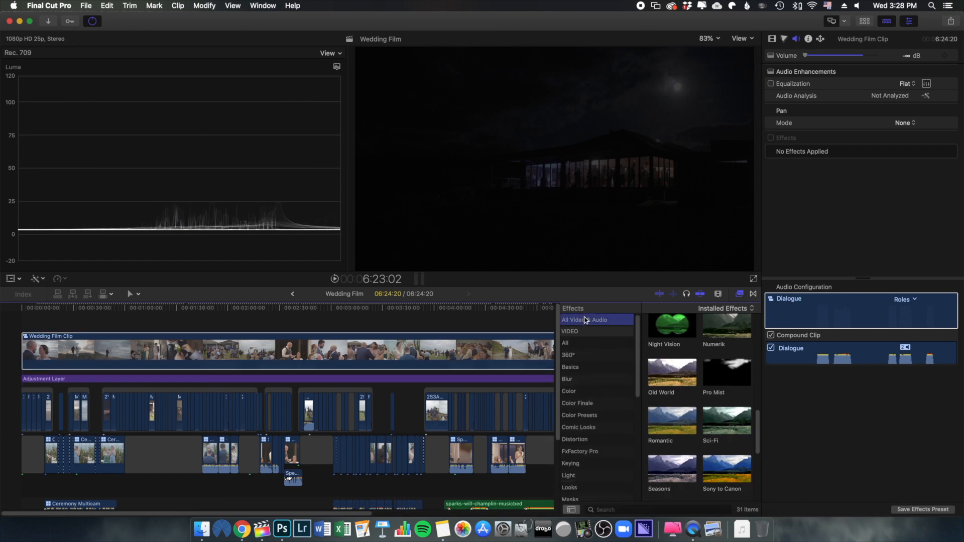
{"action": "left_click", "coordinate": [616, 510]}
{"action": "type", "text": "luma"}
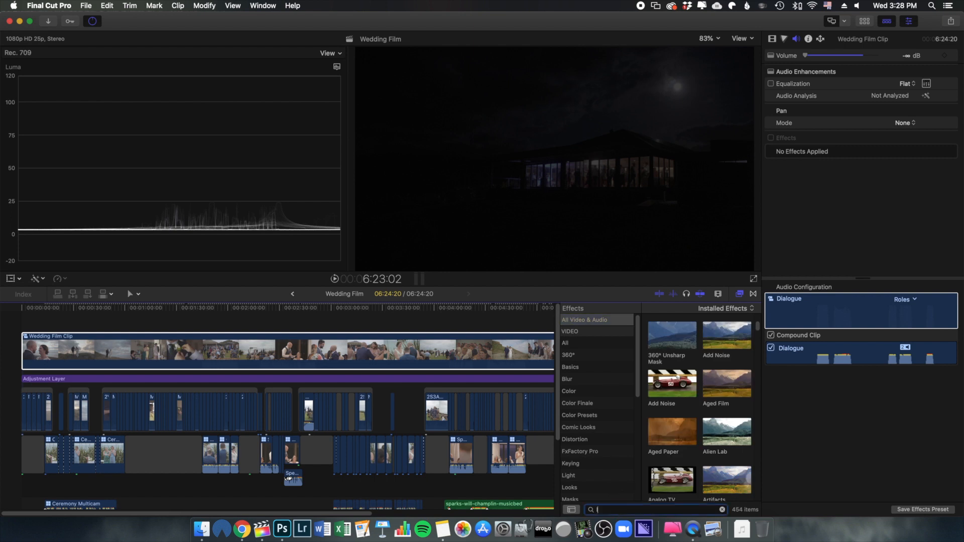
{"action": "double_click", "coordinate": [673, 336]}
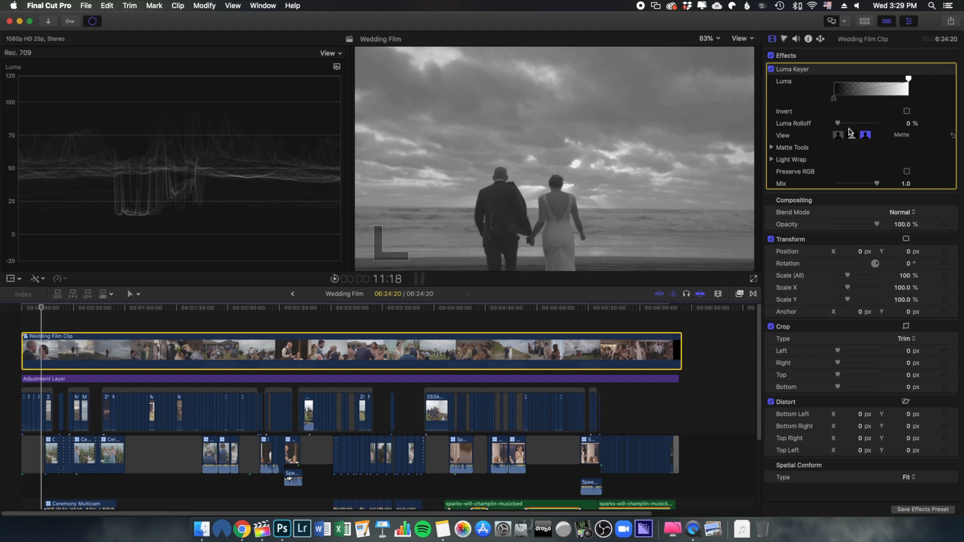
In the Luma Keyer's Matte view, raise the lower luma threshold to isolate the brightest highlights, with Luma Rolloff at 100%
{"action": "left_click", "coordinate": [865, 136]}
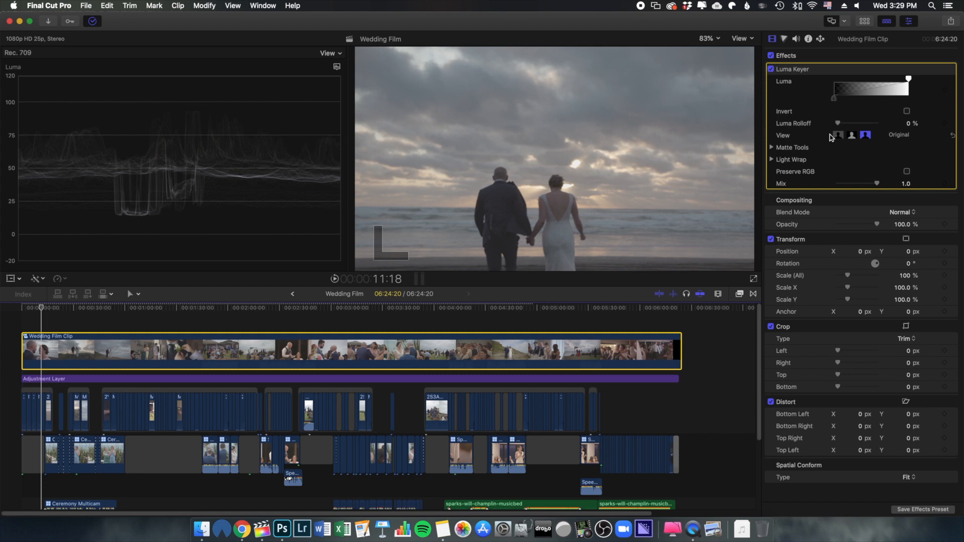
{"action": "left_click", "coordinate": [865, 141]}
{"action": "left_click_drag", "start_coordinate": [835, 100], "coordinate": [882, 103]}
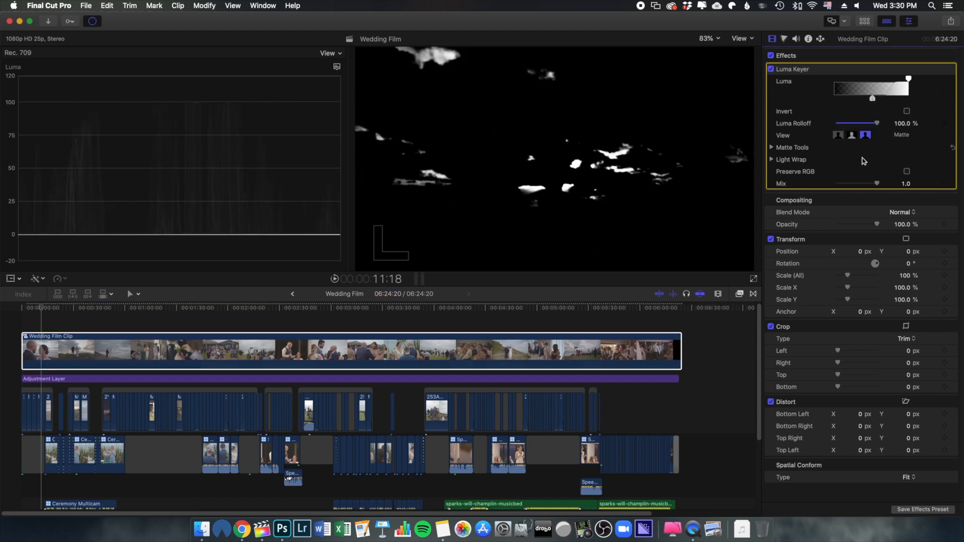
Search the effects for "gau" and apply the Gaussian blur to the Wedding Film Clip
{"action": "left_click", "coordinate": [740, 295]}
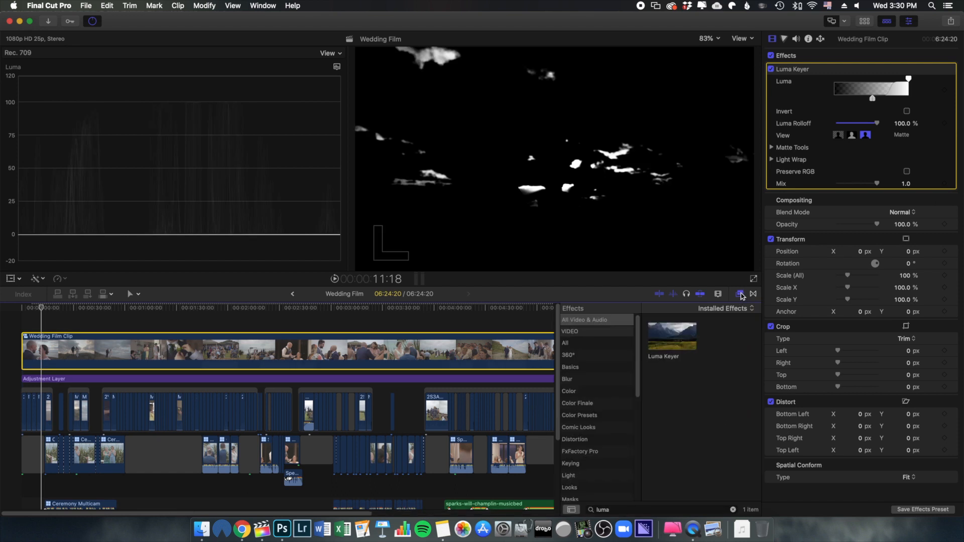
{"action": "double_click", "coordinate": [602, 510]}
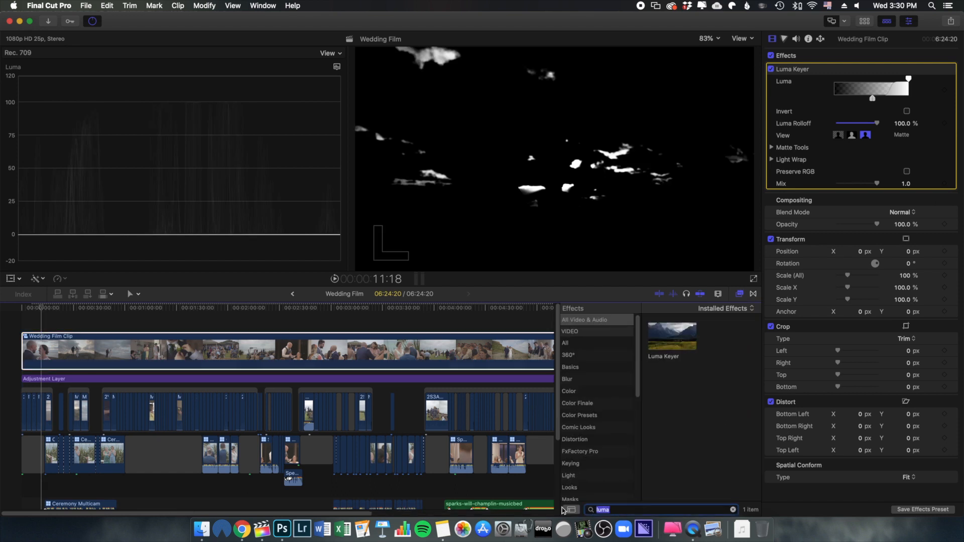
{"action": "type", "text": "gau"}
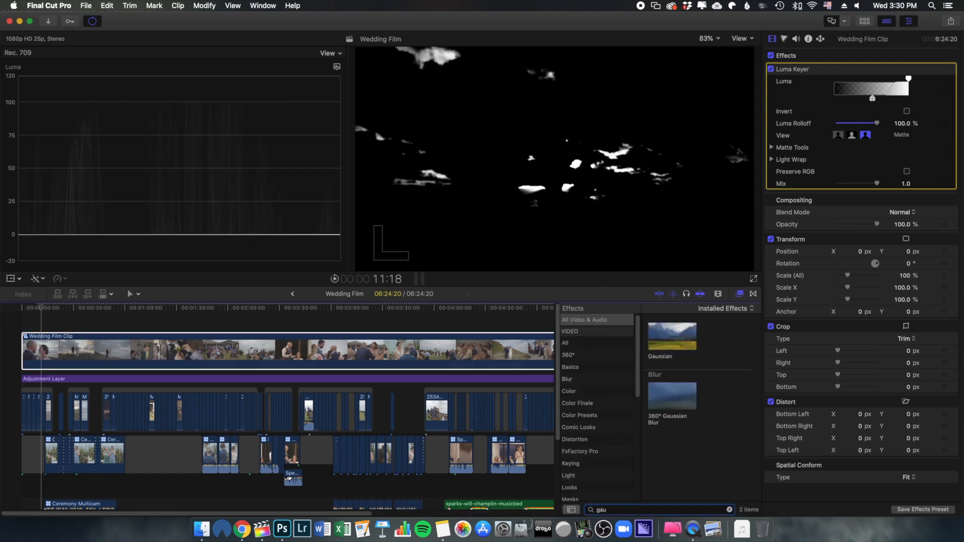
{"action": "double_click", "coordinate": [677, 343]}
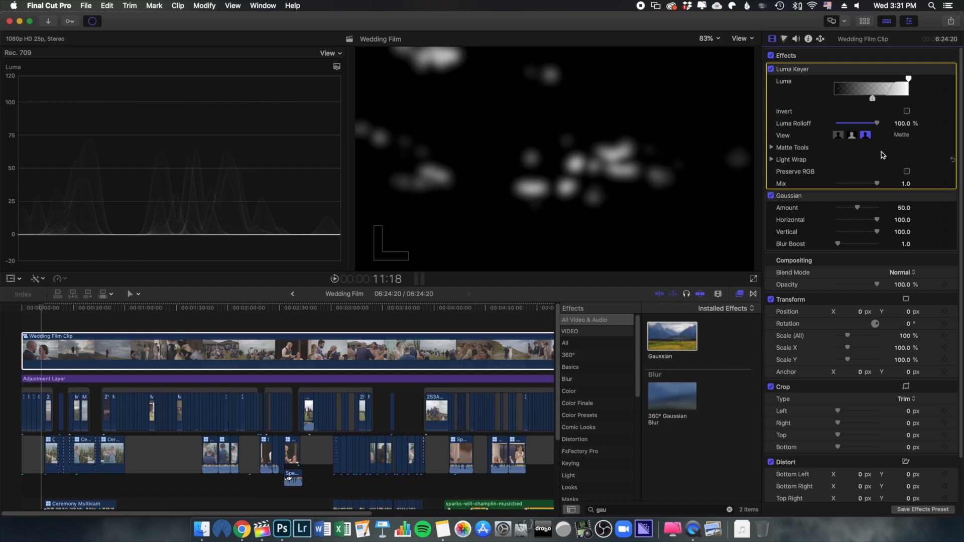
Switch the Luma Keyer view to Composite and raise its lower luma threshold slightly while viewing the ceremony shot
{"action": "left_click", "coordinate": [839, 136]}
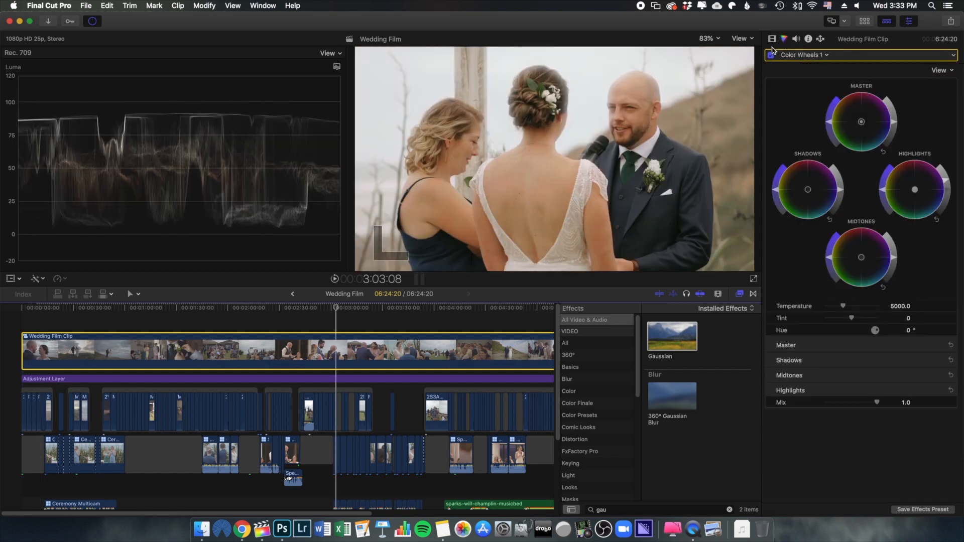
{"action": "left_click", "coordinate": [772, 39]}
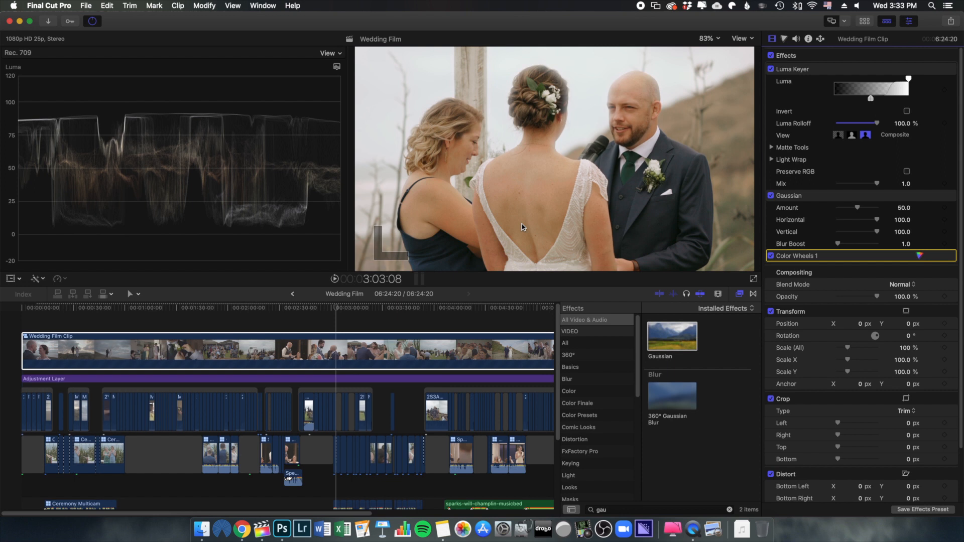
{"action": "mouse_move", "coordinate": [871, 99]}
{"action": "left_mouse_down"}
{"action": "mouse_move", "coordinate": [880, 101]}
{"action": "mouse_move", "coordinate": [863, 101]}
{"action": "mouse_move", "coordinate": [880, 98]}
{"action": "left_mouse_up"}
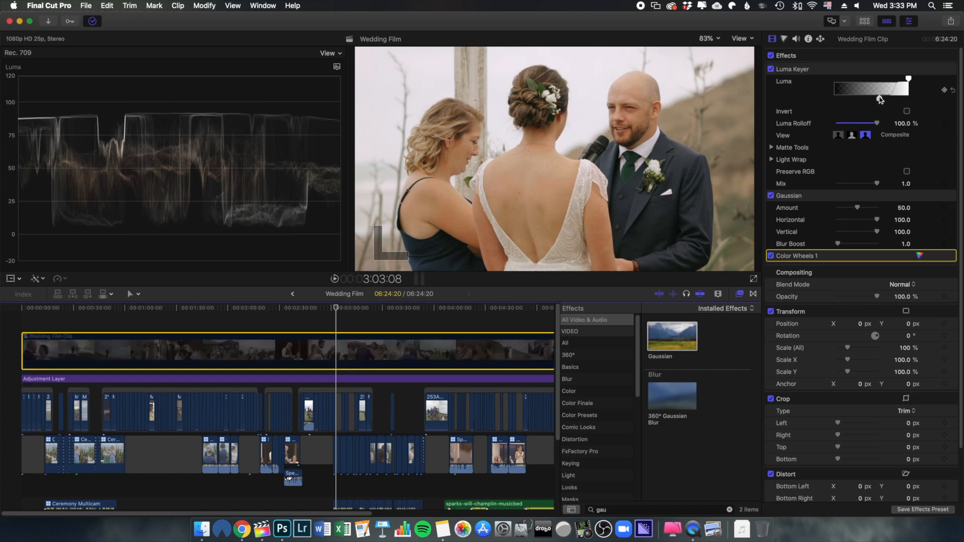